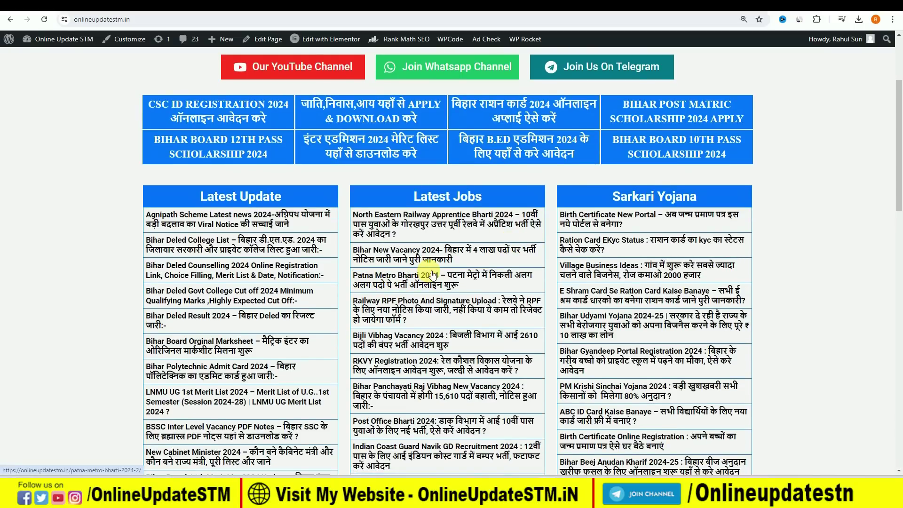
# Open the Patna Metro Bharti 2024 article and follow its Download Notification link under Important Link.
pyautogui.hotkey('alt', 'Right')
pyautogui.moveTo(893, 372); pyautogui.dragTo(899, 169)
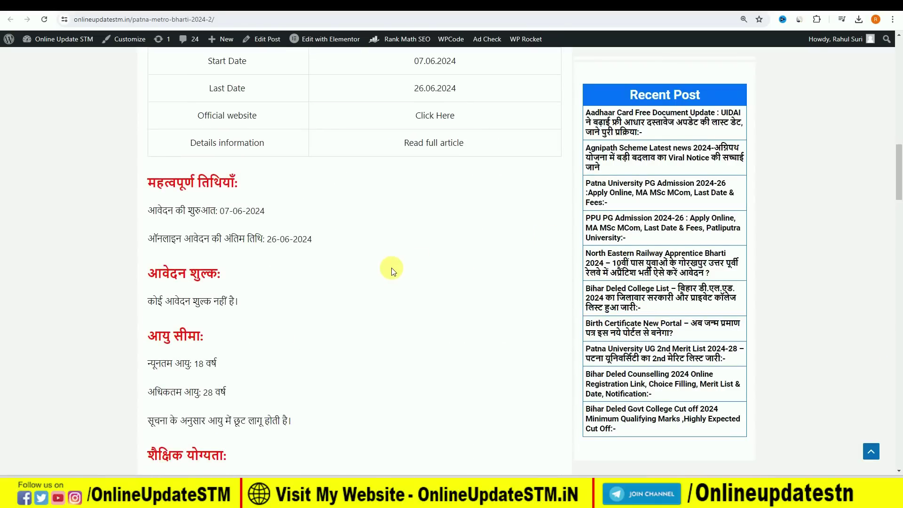
pyautogui.scroll(-15, 394, 272)
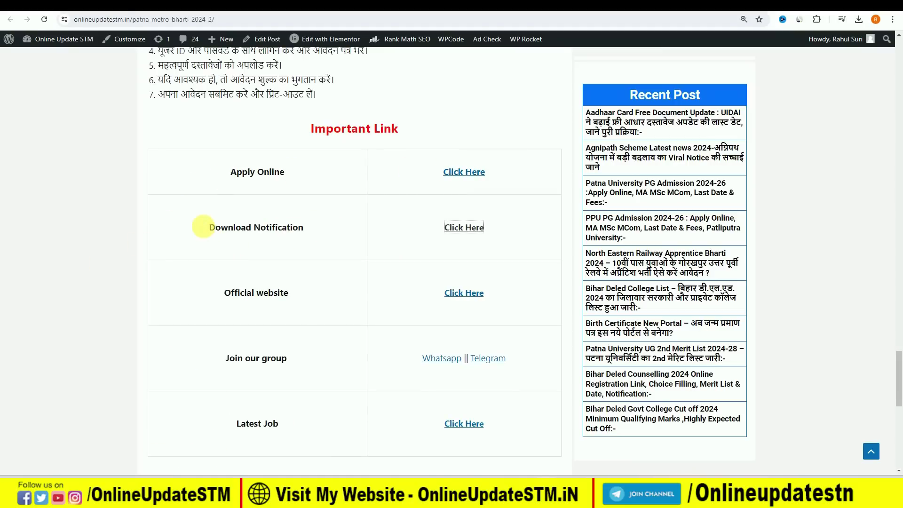
pyautogui.click(474, 229)
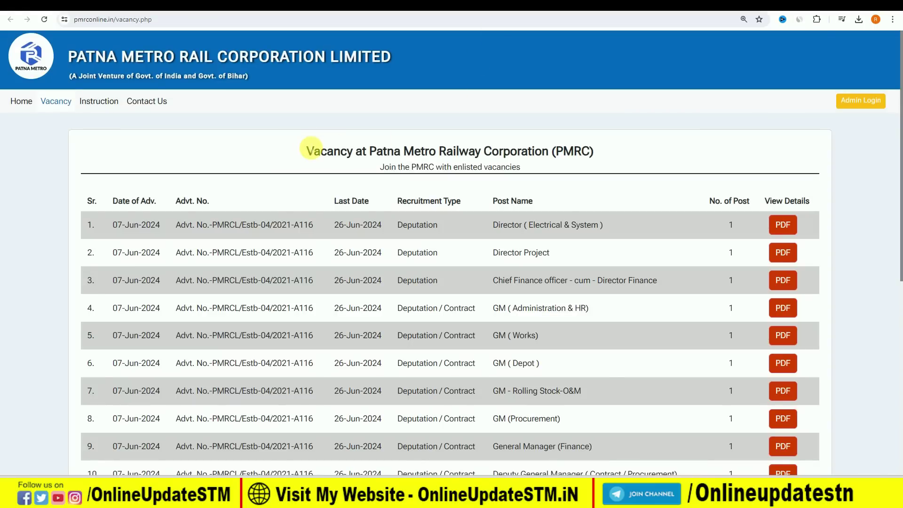
# Enlarge the PMRC vacancy list to 150% and examine the advertisement dates, last dates, post names and number of posts.
pyautogui.hotkey('ctrl', '+')
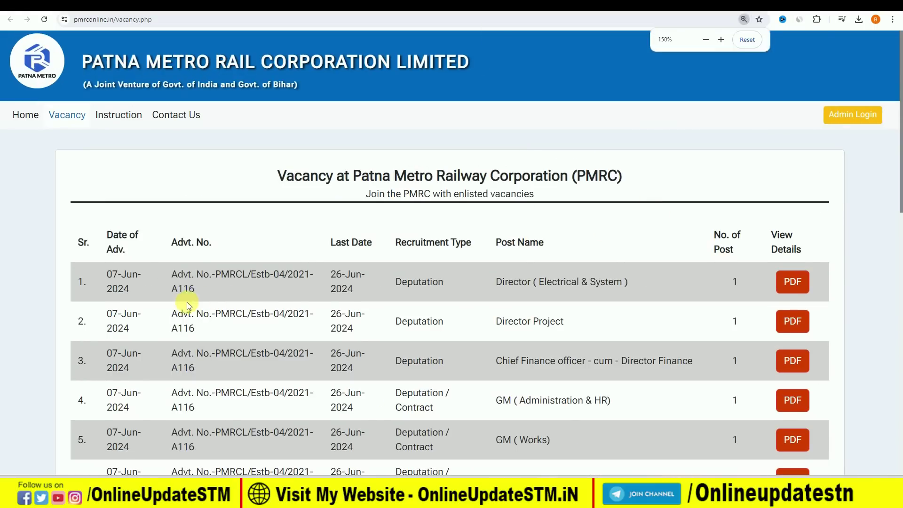
pyautogui.scroll(-10, 158, 305)
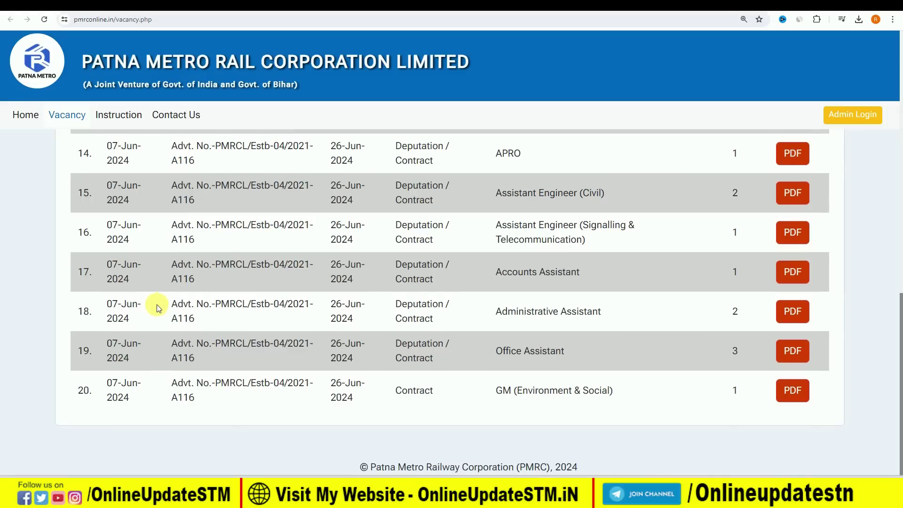
pyautogui.doubleClick(81, 390)
pyautogui.moveTo(108, 383); pyautogui.dragTo(123, 399)
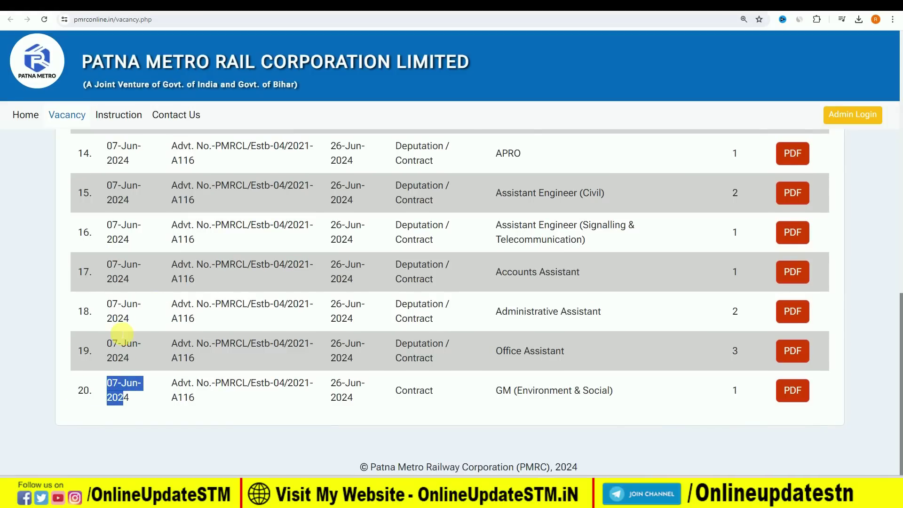
pyautogui.click(121, 397)
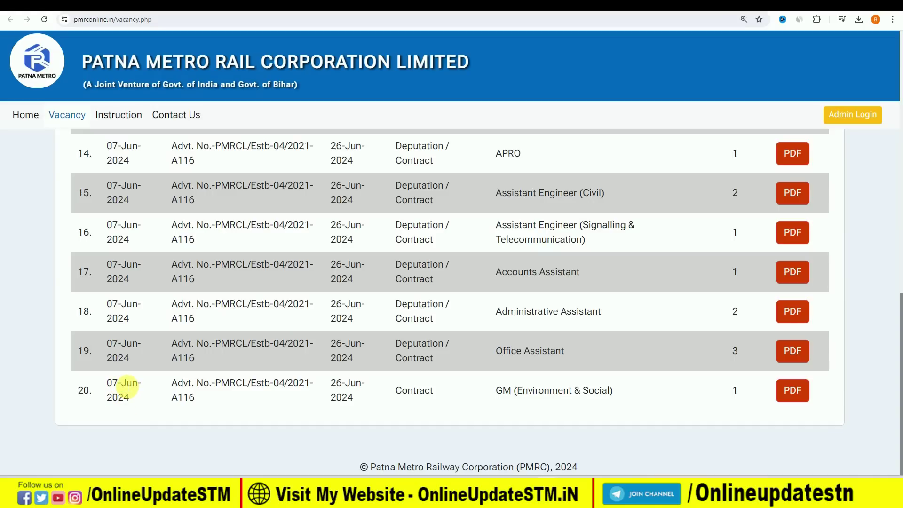
pyautogui.moveTo(331, 383); pyautogui.dragTo(359, 402)
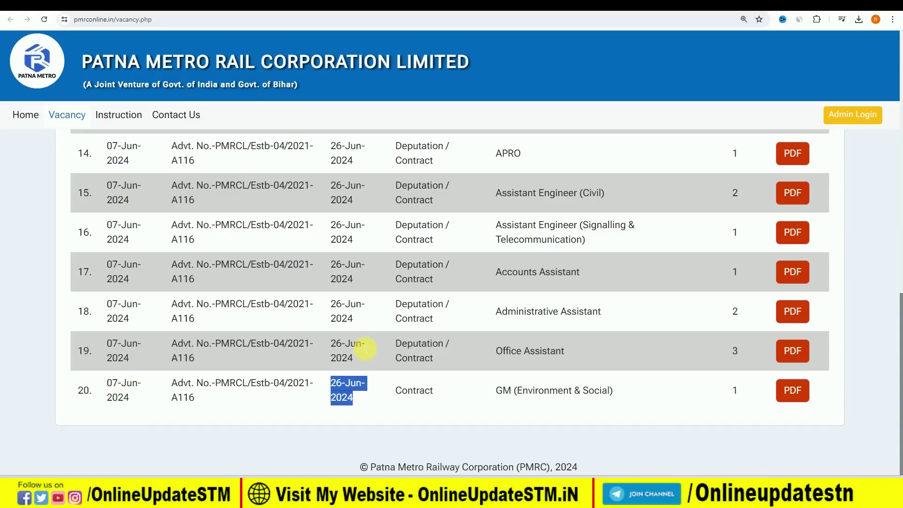
pyautogui.click(360, 395)
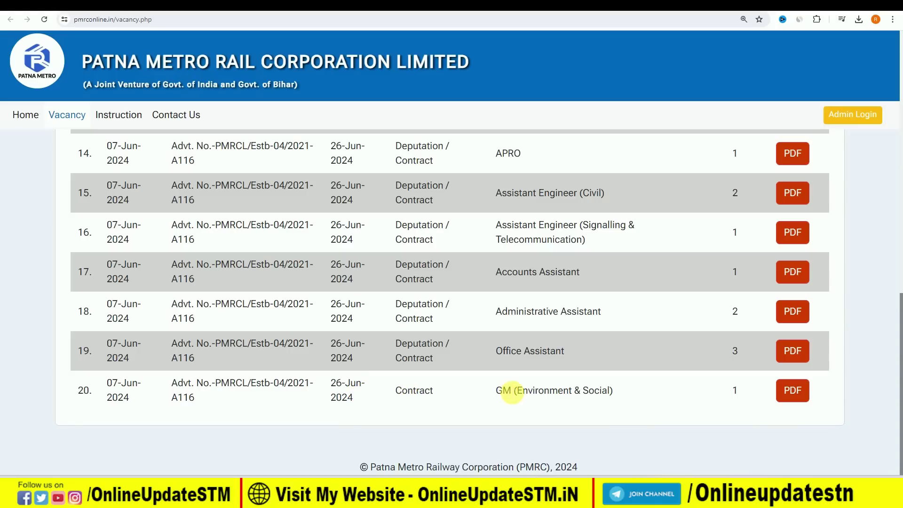
pyautogui.moveTo(496, 391); pyautogui.dragTo(508, 391)
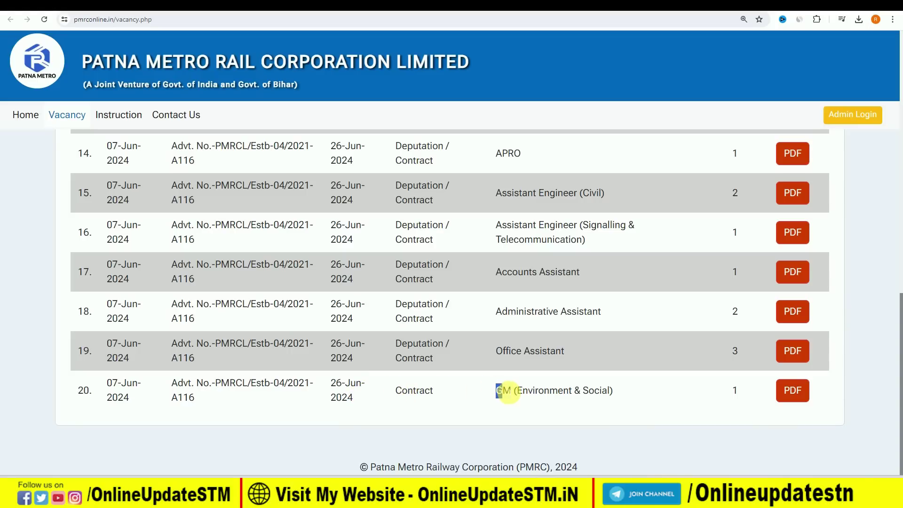
pyautogui.doubleClick(735, 390)
pyautogui.scroll(10, 603, 326)
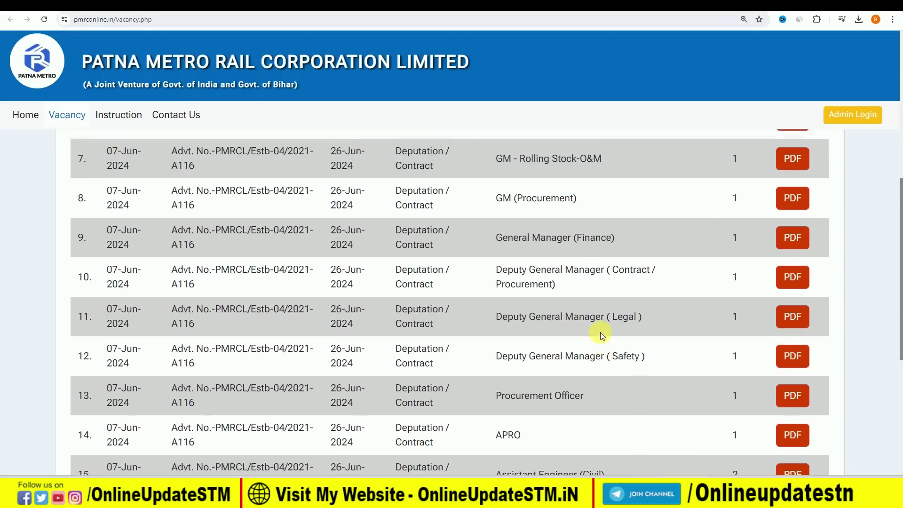
pyautogui.scroll(3, 599, 334)
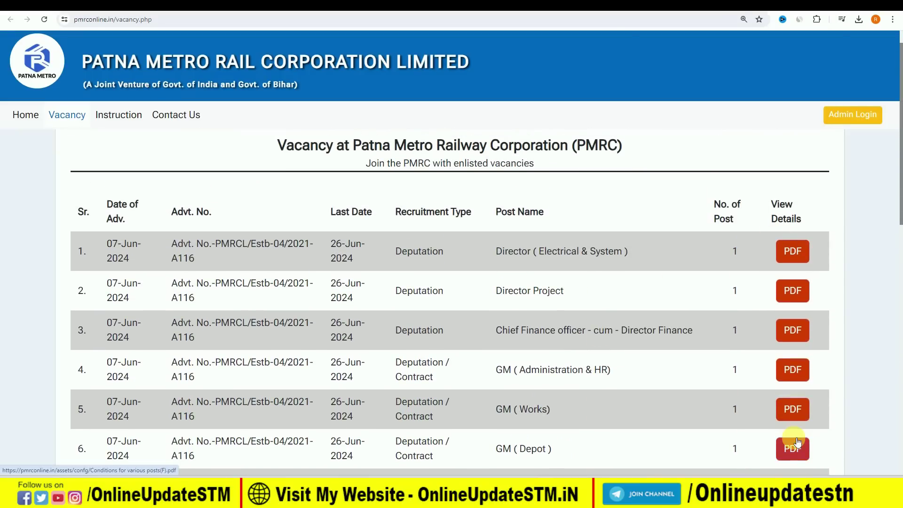
# Open the Office Assistant vacancy's PDF and enlarge it to 244% to read the boxed Walk-in-Interview notice.
pyautogui.scroll(-13, 798, 442)
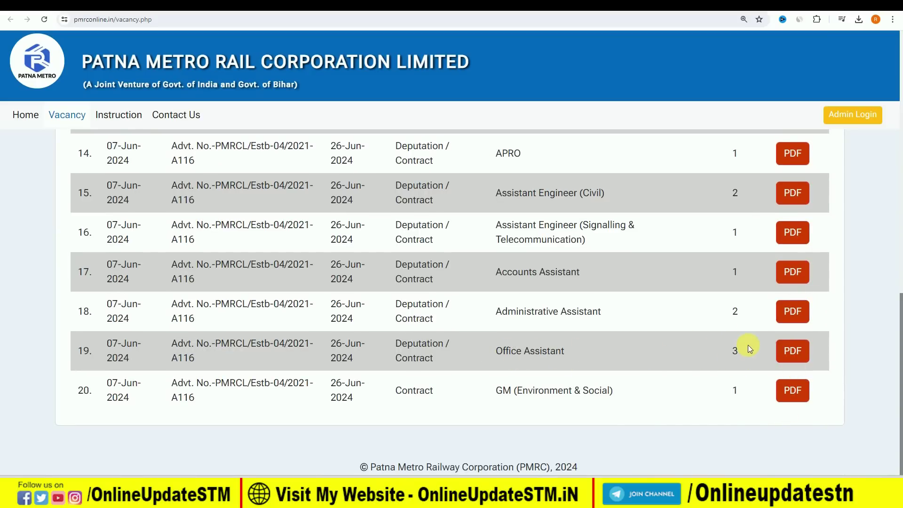
pyautogui.click(792, 351)
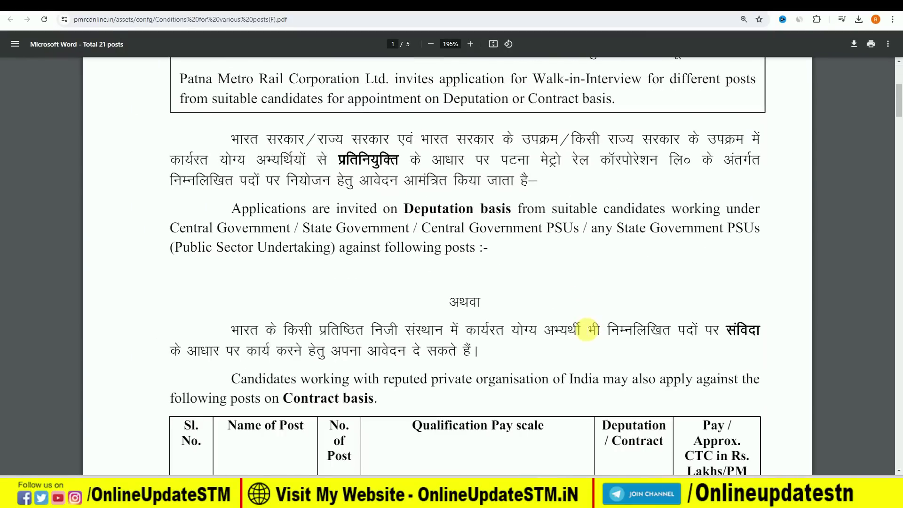
pyautogui.keyDown('ctrl'); pyautogui.scroll(3, 587, 329); pyautogui.keyUp('ctrl')
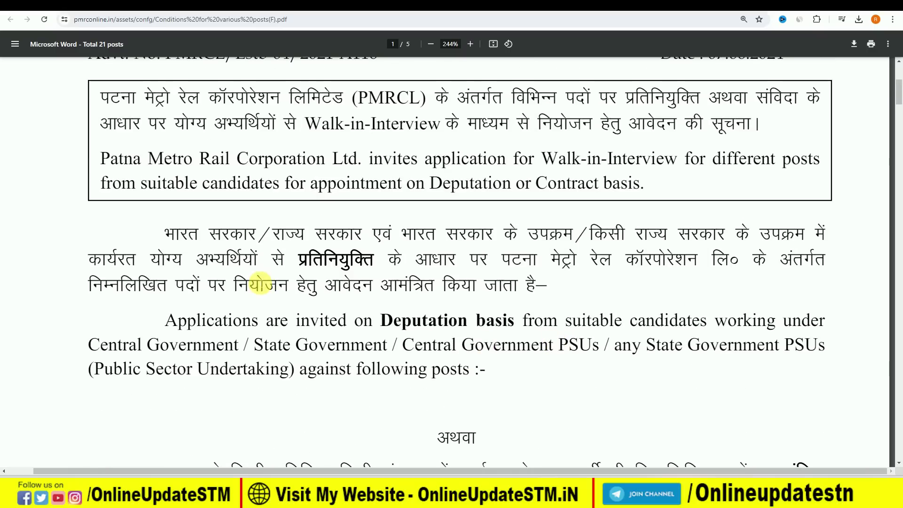
pyautogui.scroll(2, 260, 282)
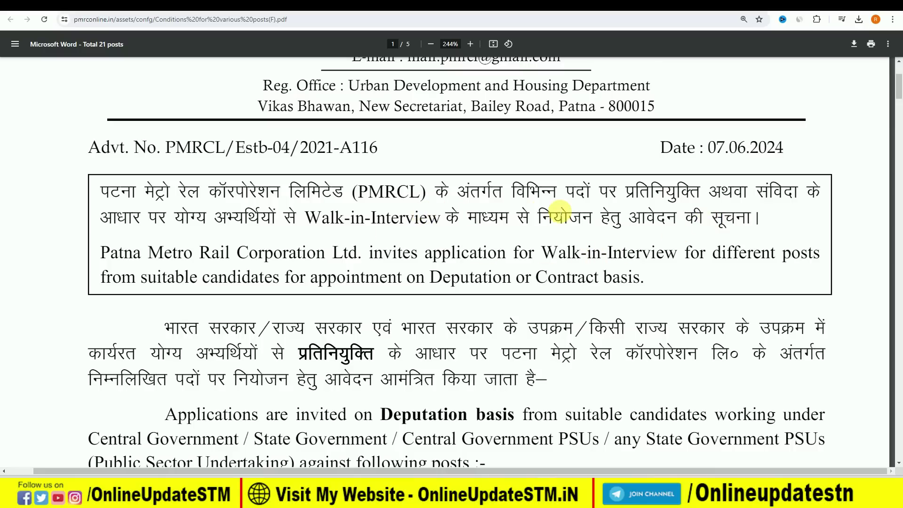
pyautogui.moveTo(298, 218); pyautogui.dragTo(443, 219)
pyautogui.click(461, 222)
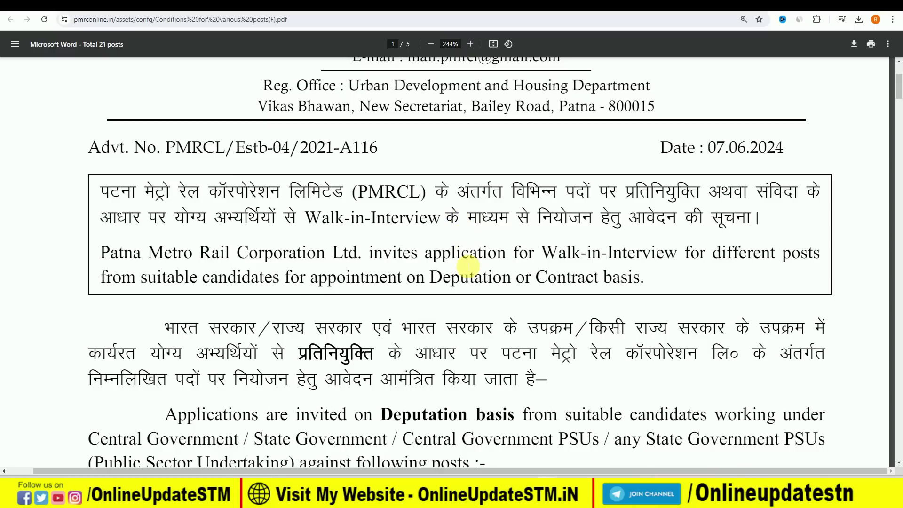
# Examine the qualification, pay scale and deputation/contract terms of the GM (Administration & HR) post in the PDF's table.
pyautogui.scroll(-9, 468, 267)
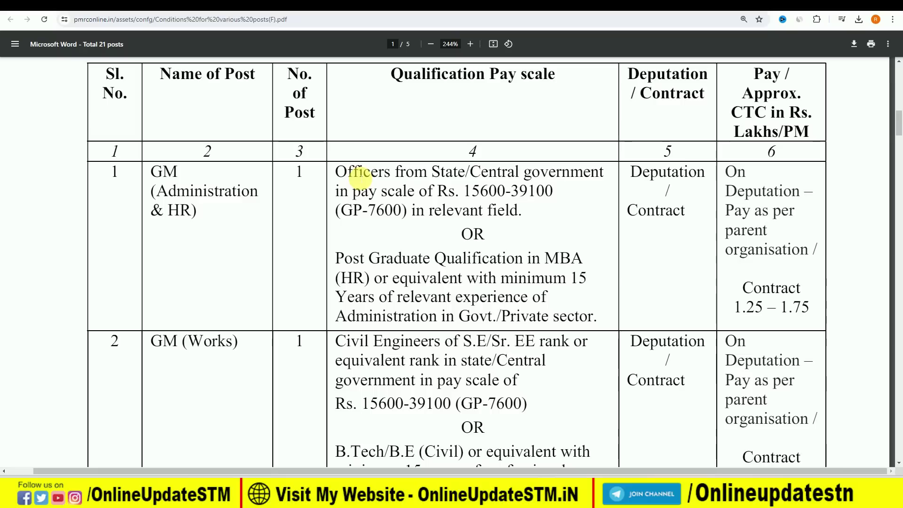
pyautogui.moveTo(379, 174); pyautogui.dragTo(428, 174)
pyautogui.click(498, 175)
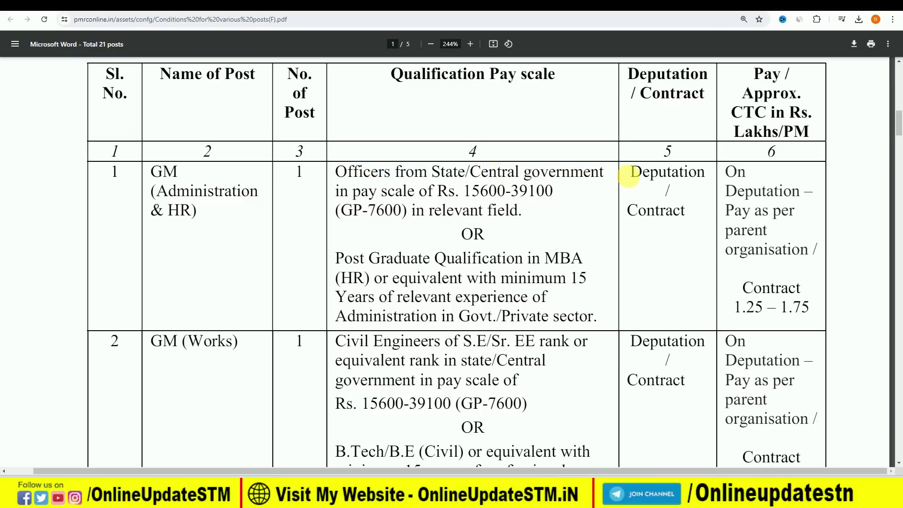
pyautogui.moveTo(631, 173); pyautogui.dragTo(704, 172)
pyautogui.click(691, 172)
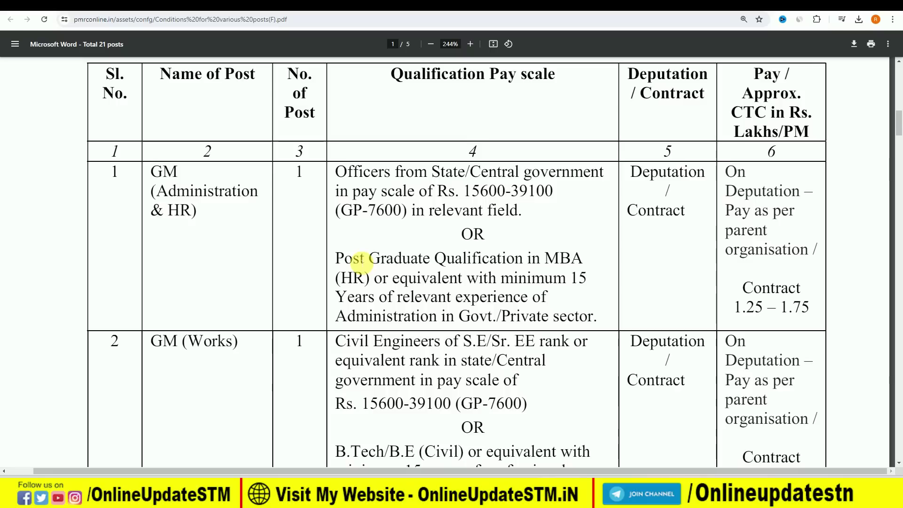
pyautogui.moveTo(336, 259); pyautogui.dragTo(480, 258)
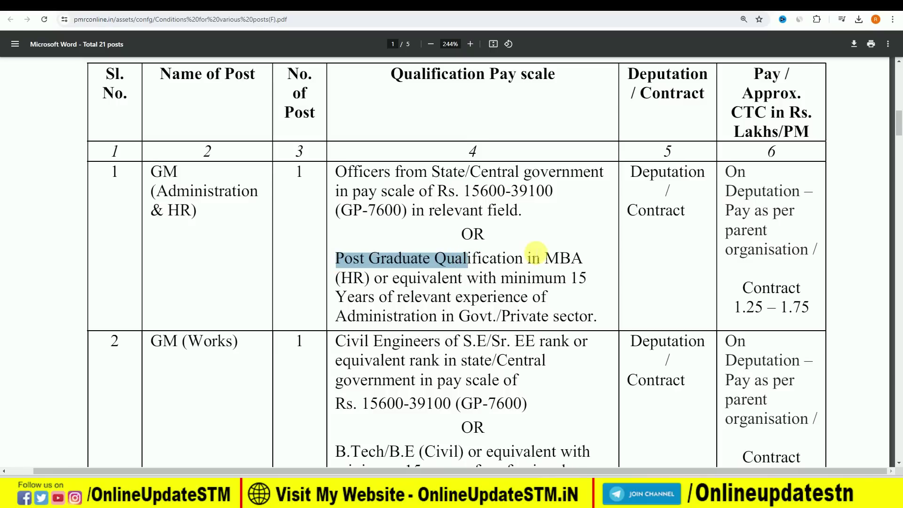
pyautogui.click(546, 258)
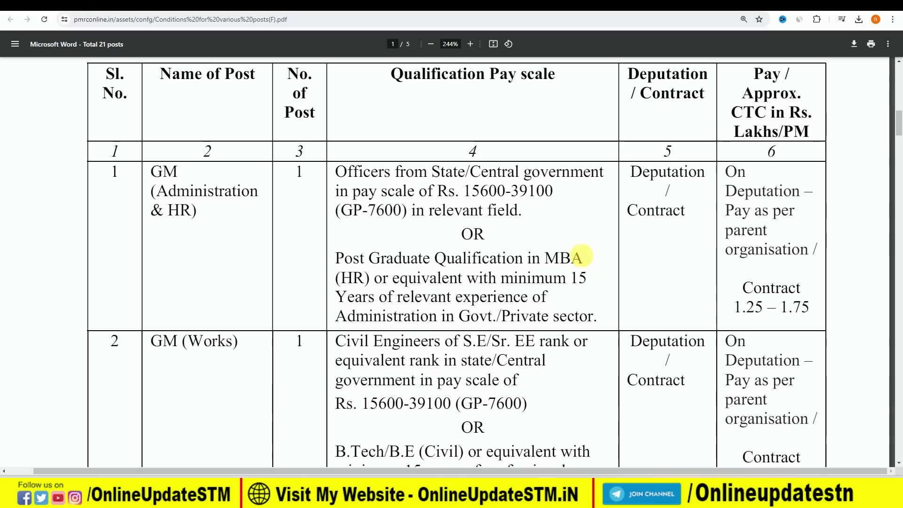
# Review the qualification and experience requirements for the Office, Administrative and Accounts Assistant and Assistant Engineer posts in the PDF.
pyautogui.click(898, 151)
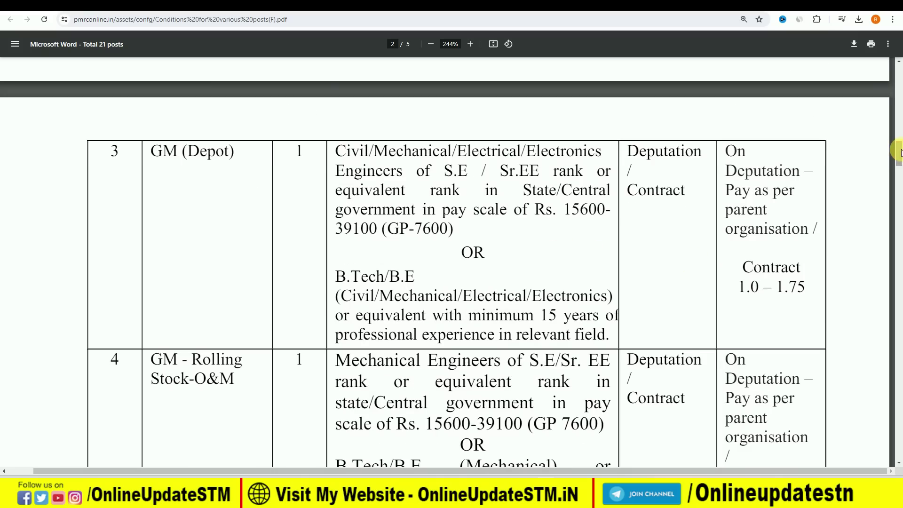
pyautogui.moveTo(898, 151); pyautogui.dragTo(899, 315)
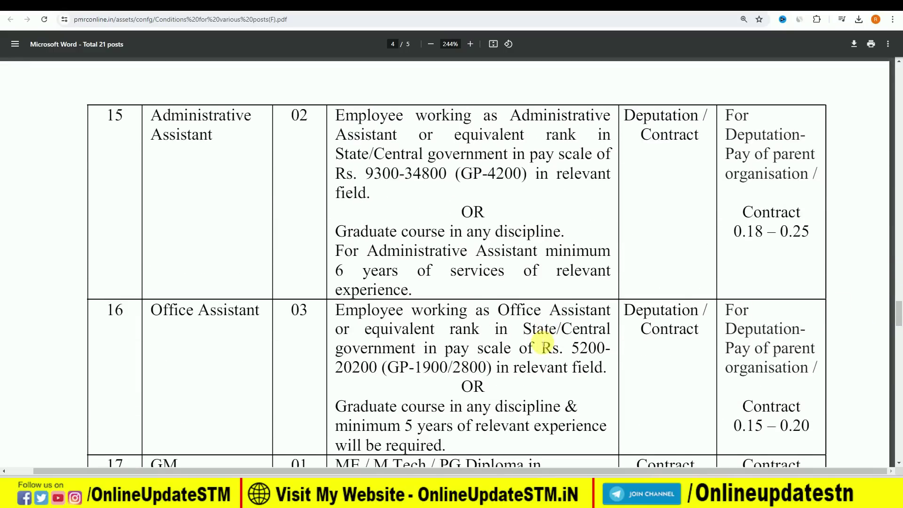
pyautogui.scroll(-1, 545, 343)
pyautogui.scroll(7, 565, 337)
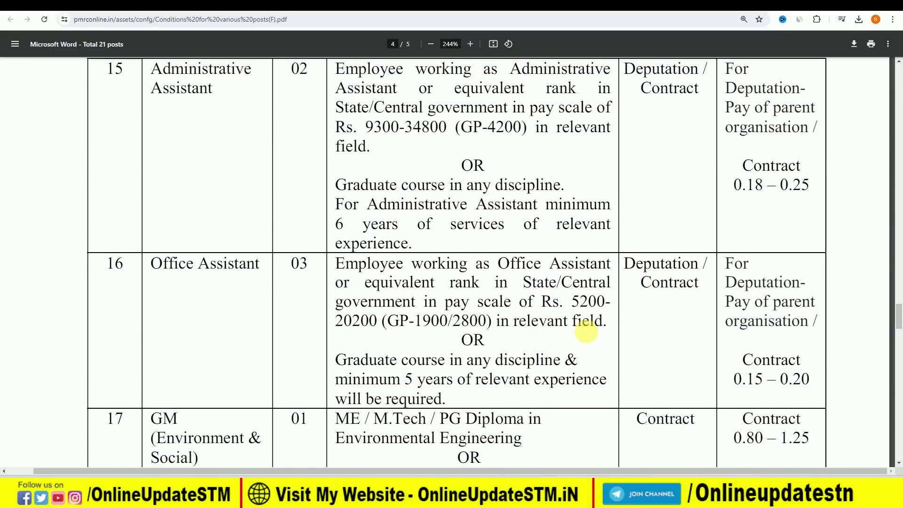
pyautogui.scroll(3, 538, 335)
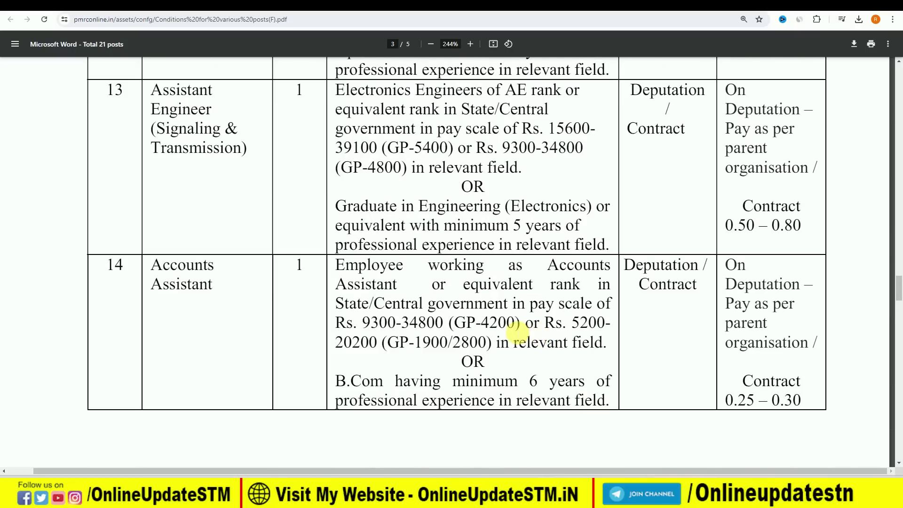
pyautogui.scroll(2, 505, 333)
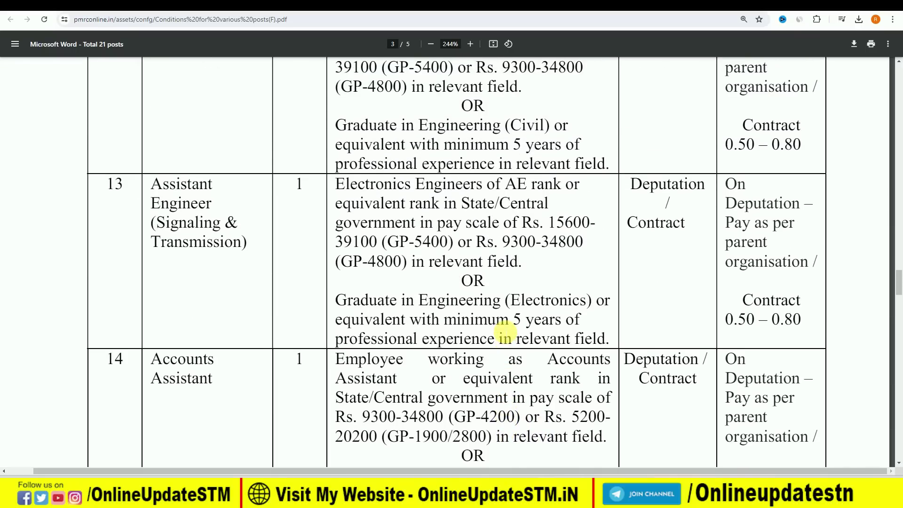
pyautogui.scroll(1, 505, 333)
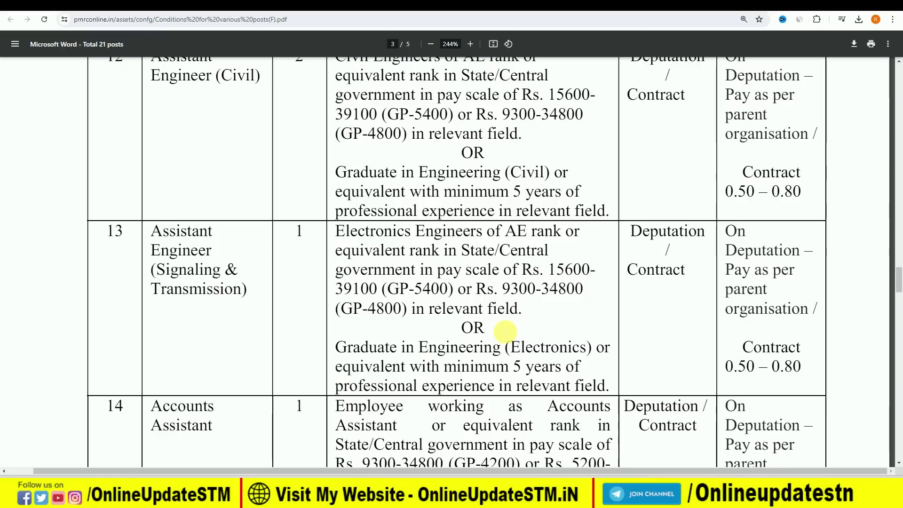
pyautogui.scroll(3, 505, 332)
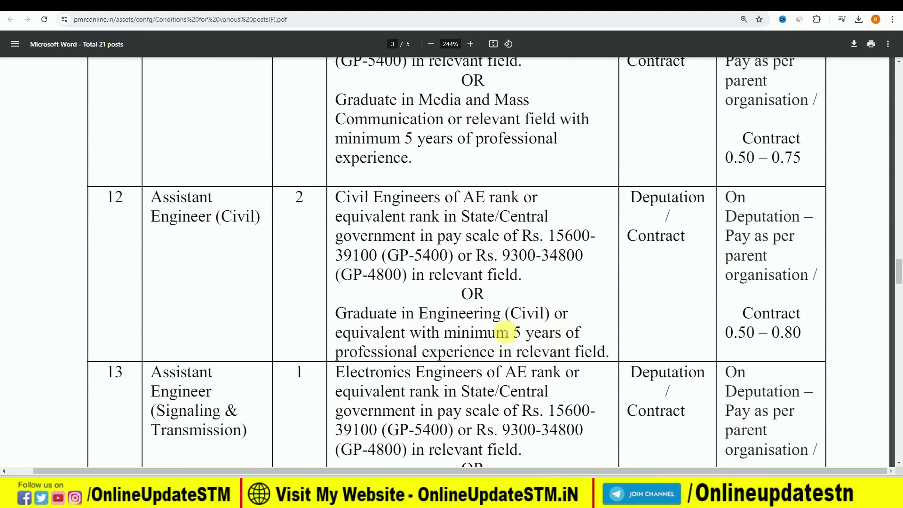
pyautogui.scroll(3, 504, 329)
pyautogui.scroll(-4, 520, 329)
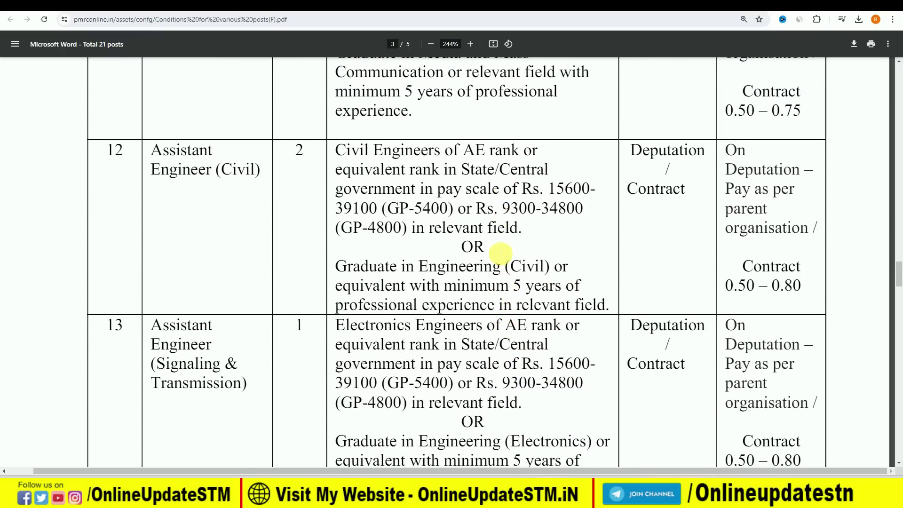
pyautogui.scroll(-1, 518, 308)
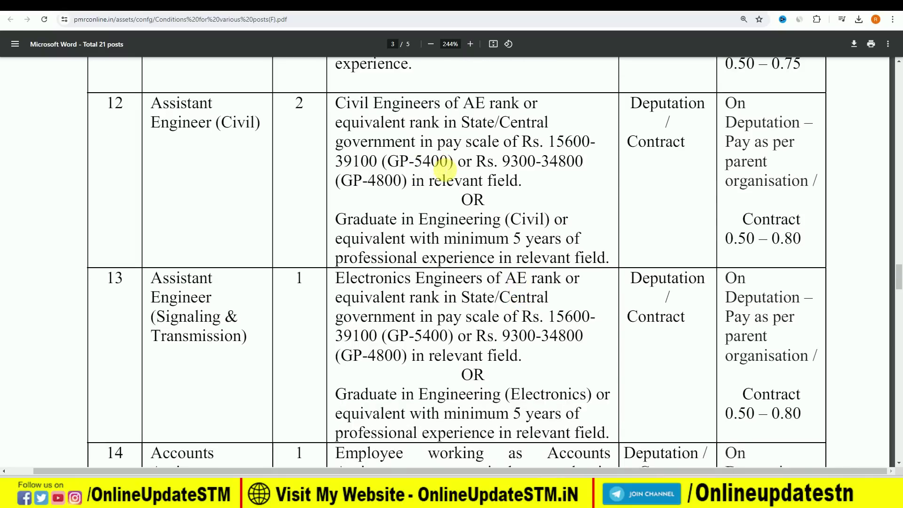
# Go back to the article, follow its Apply Online link and open the new-account registration form on the PMRC site.
pyautogui.hotkey('alt', 'Left')
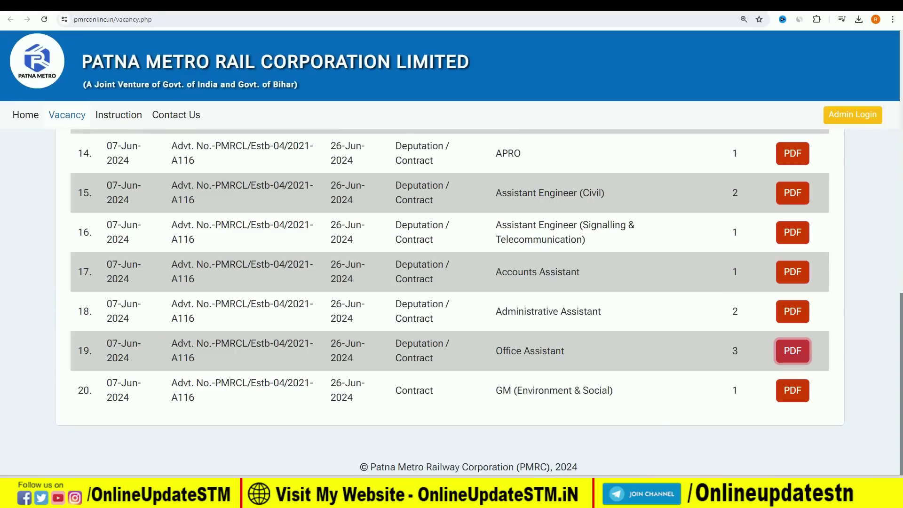
pyautogui.hotkey('alt', 'Left')
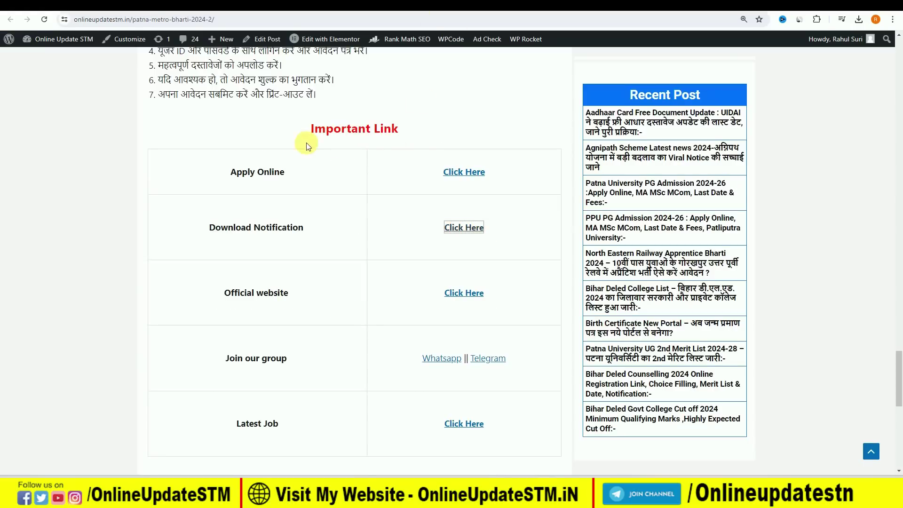
pyautogui.click(476, 171)
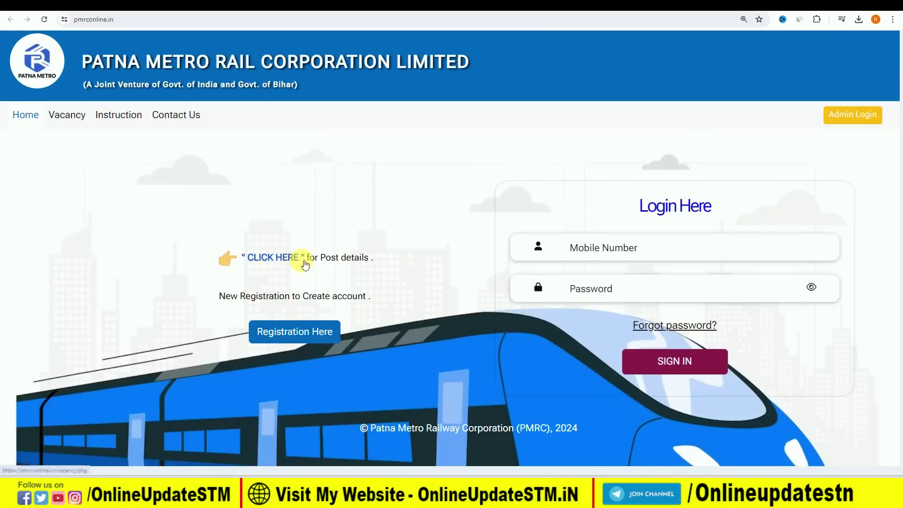
pyautogui.click(284, 333)
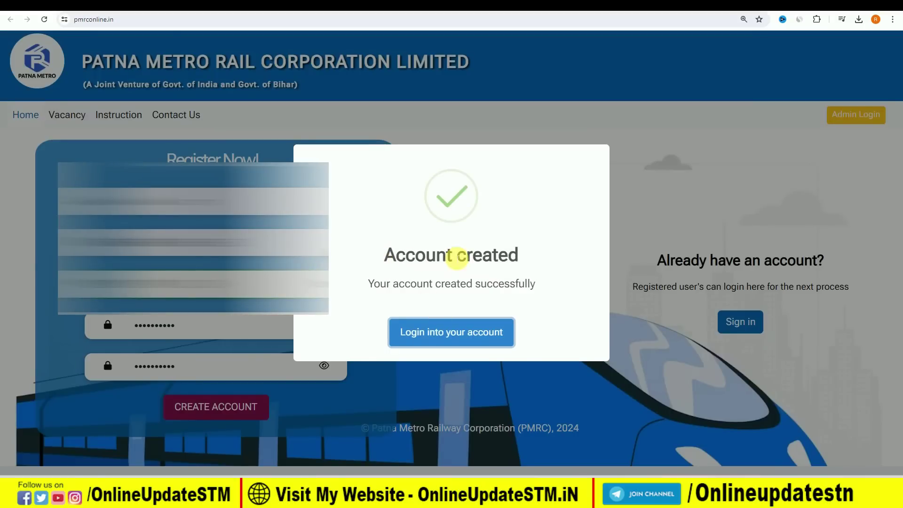
# Proceed to log in to the newly created account and open the application form from the dashboard.
pyautogui.click(435, 338)
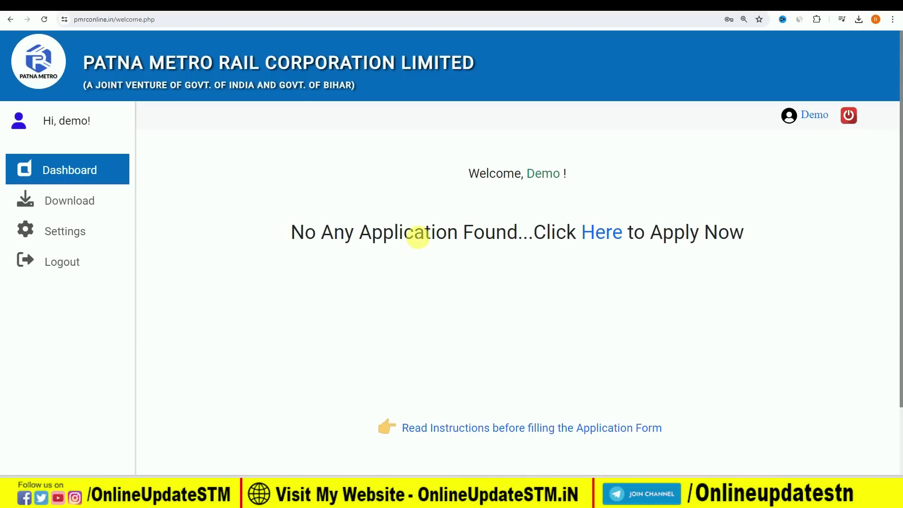
pyautogui.click(606, 235)
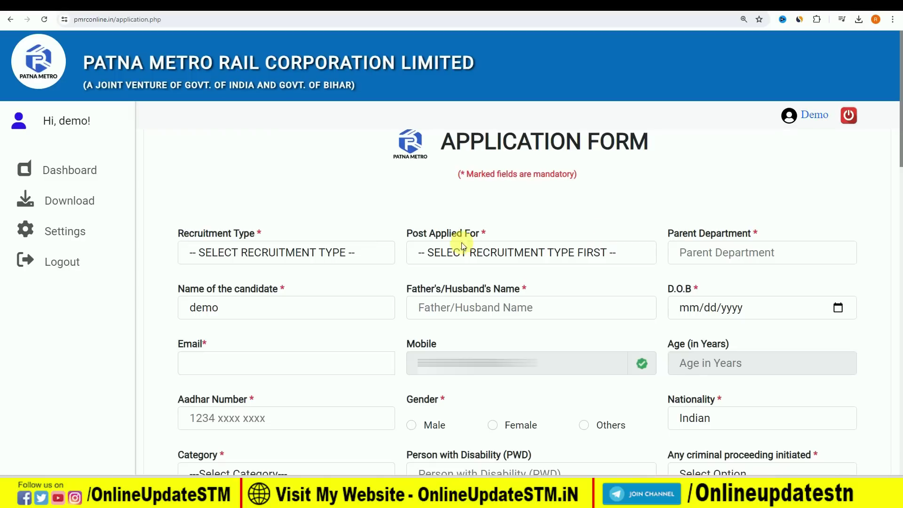
# Set the recruitment type to Contractual and the post applied for to Office Assistant.
pyautogui.click(274, 254)
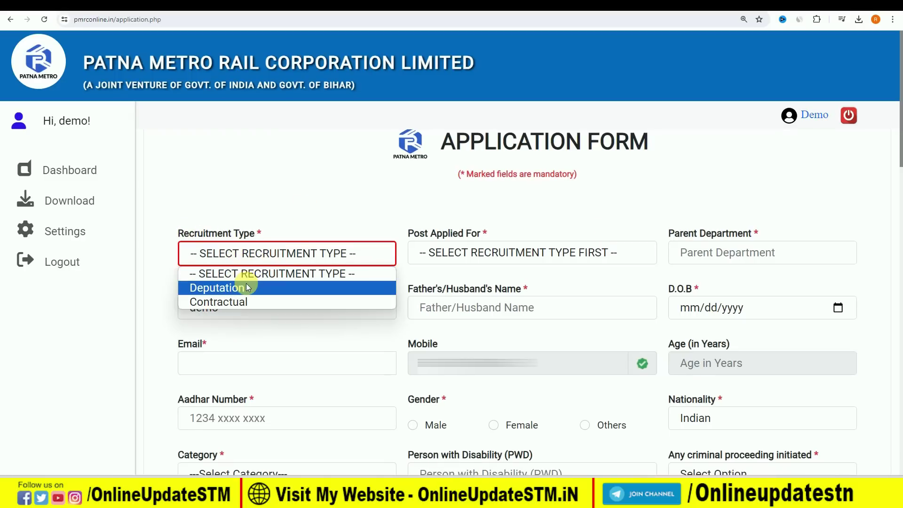
pyautogui.click(258, 256)
pyautogui.click(258, 256)
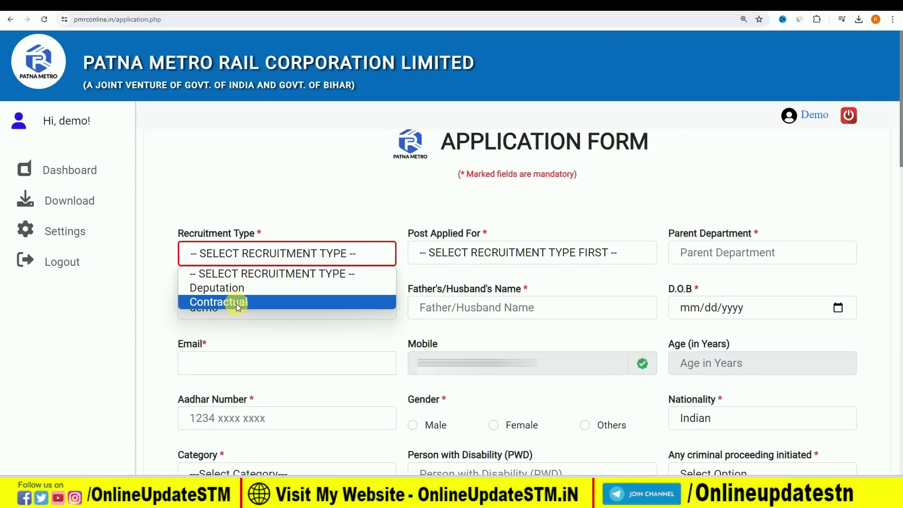
pyautogui.click(231, 302)
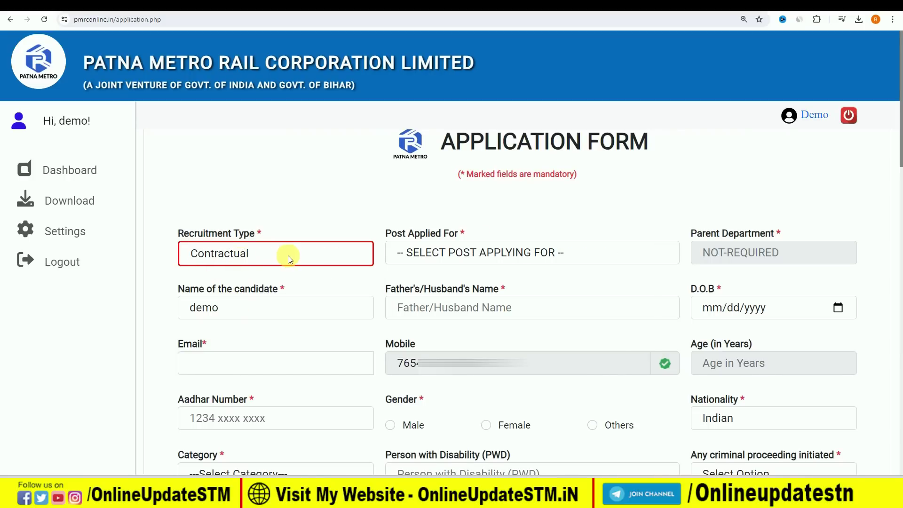
pyautogui.click(450, 254)
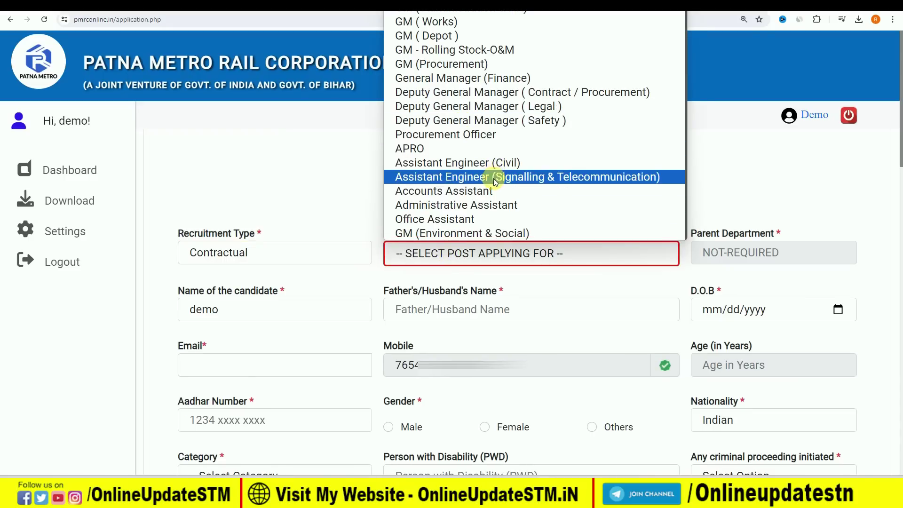
pyautogui.click(489, 220)
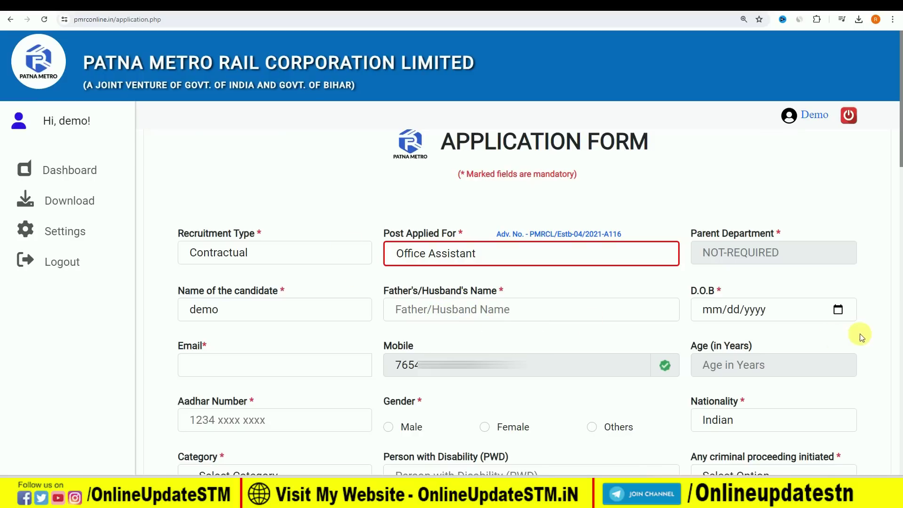
# Enter the candidate's date of birth and set the gender to Male.
pyautogui.click(838, 309)
pyautogui.click(737, 114)
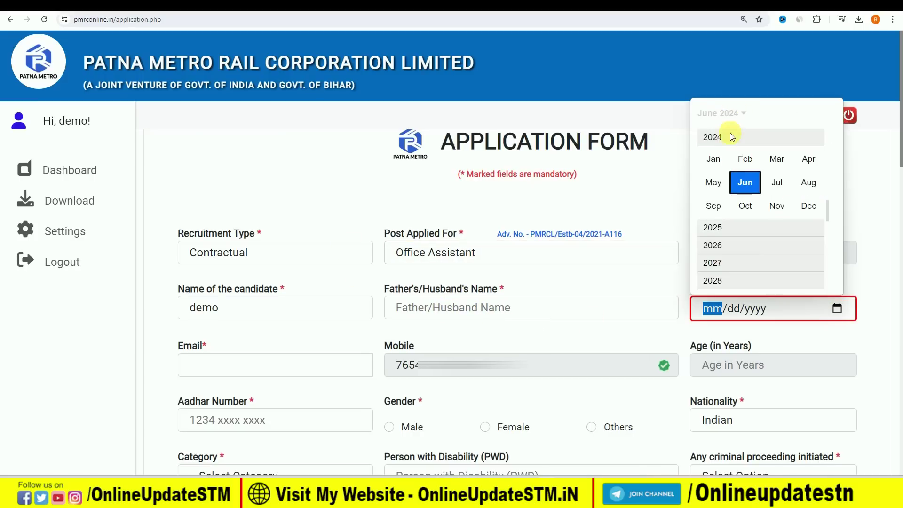
pyautogui.scroll(5, 726, 161)
pyautogui.scroll(5, 725, 173)
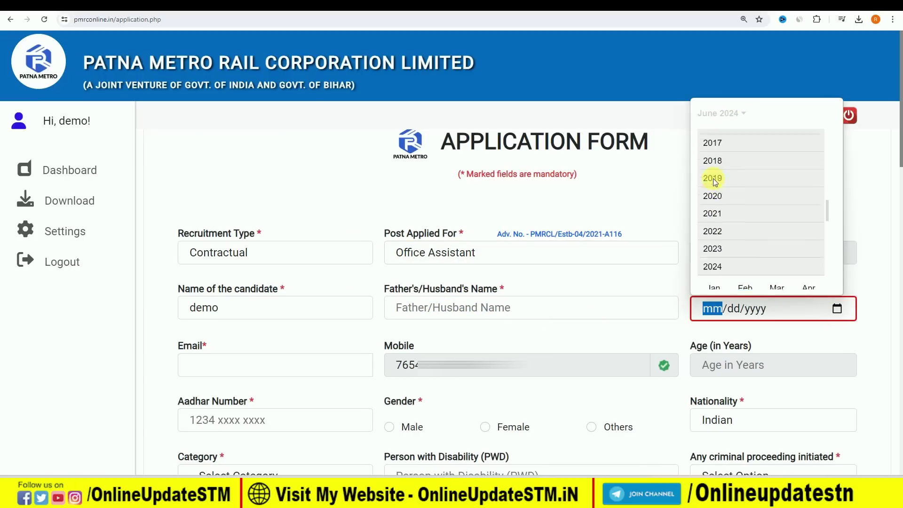
pyautogui.scroll(5, 730, 176)
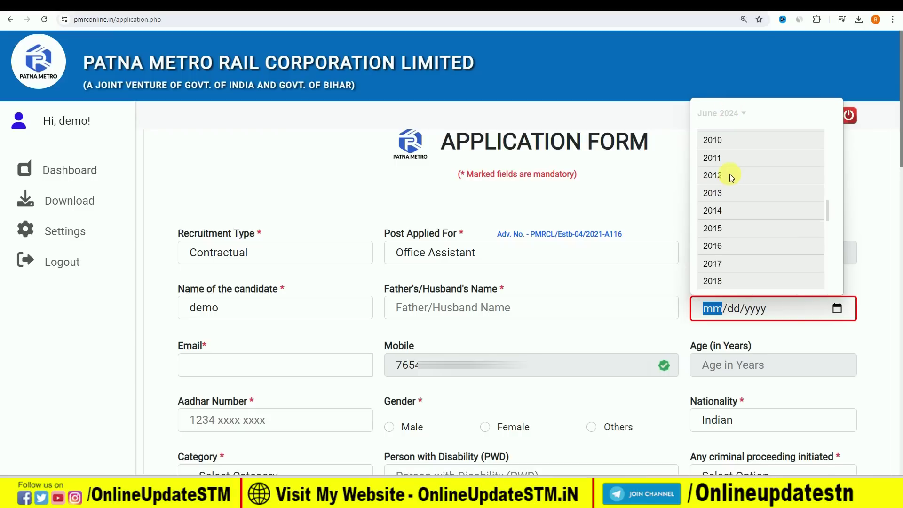
pyautogui.scroll(1, 727, 161)
pyautogui.click(726, 161)
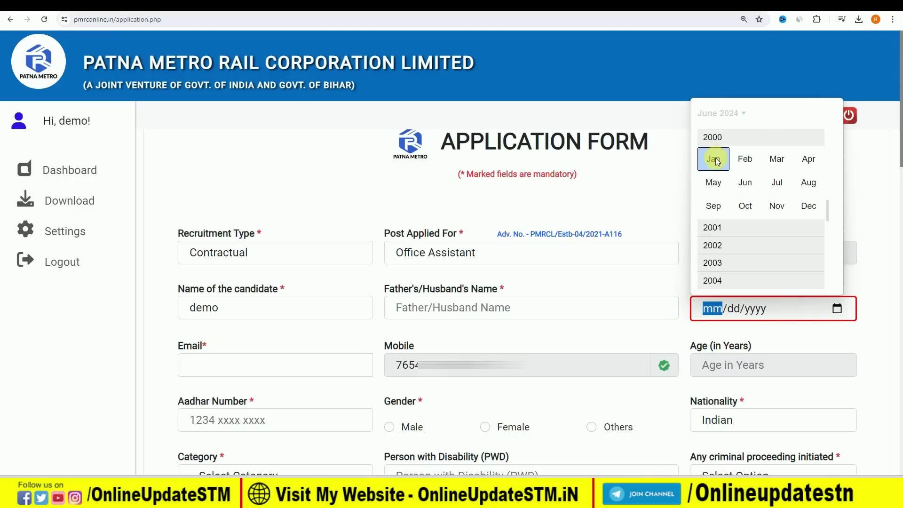
pyautogui.click(715, 158)
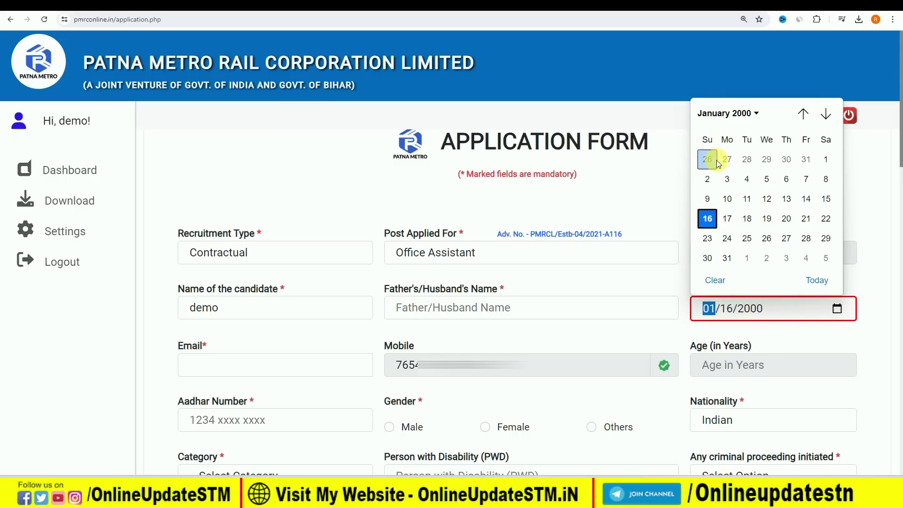
pyautogui.click(831, 161)
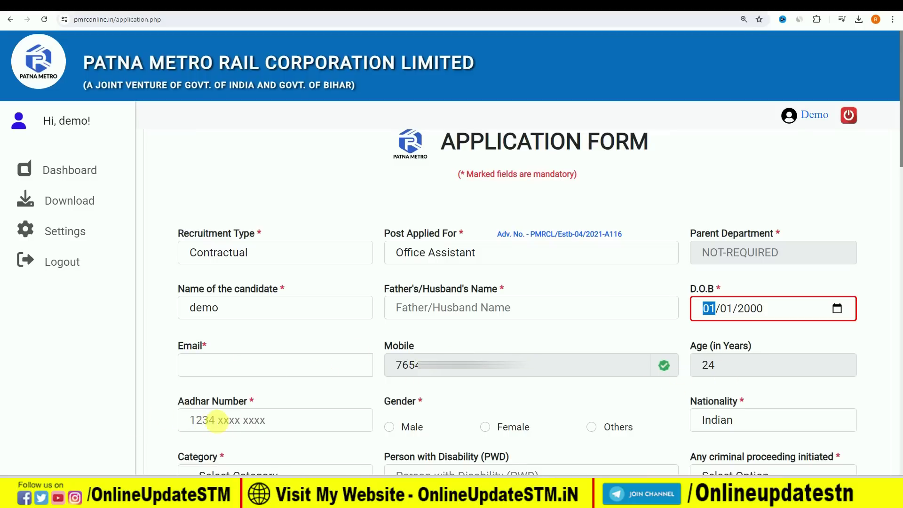
pyautogui.click(394, 426)
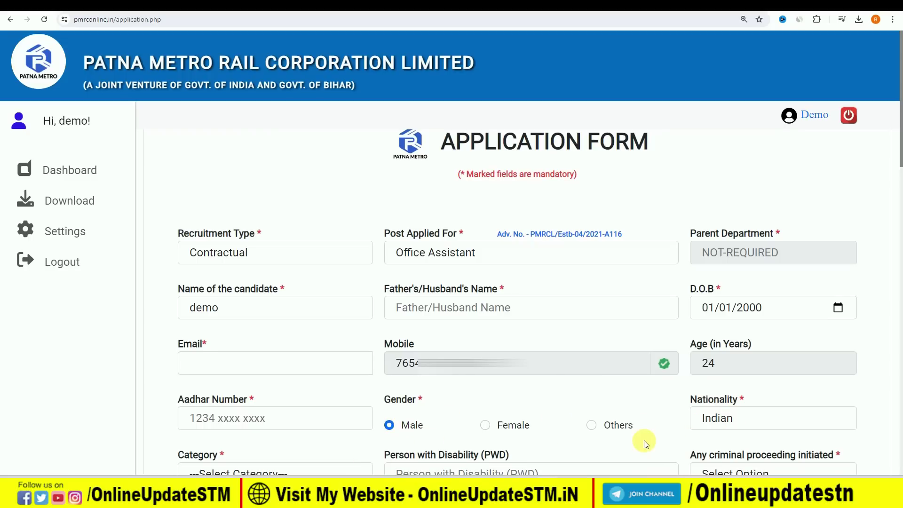
# Set the category to Other Backward Class (OBC) and answer No to any criminal proceeding initiated.
pyautogui.scroll(-5, 249, 174)
pyautogui.click(249, 173)
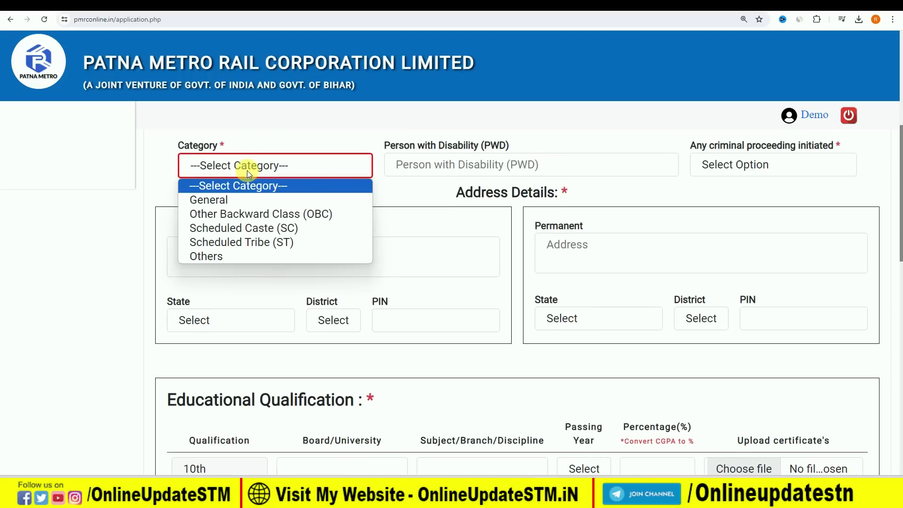
pyautogui.click(245, 213)
pyautogui.click(447, 167)
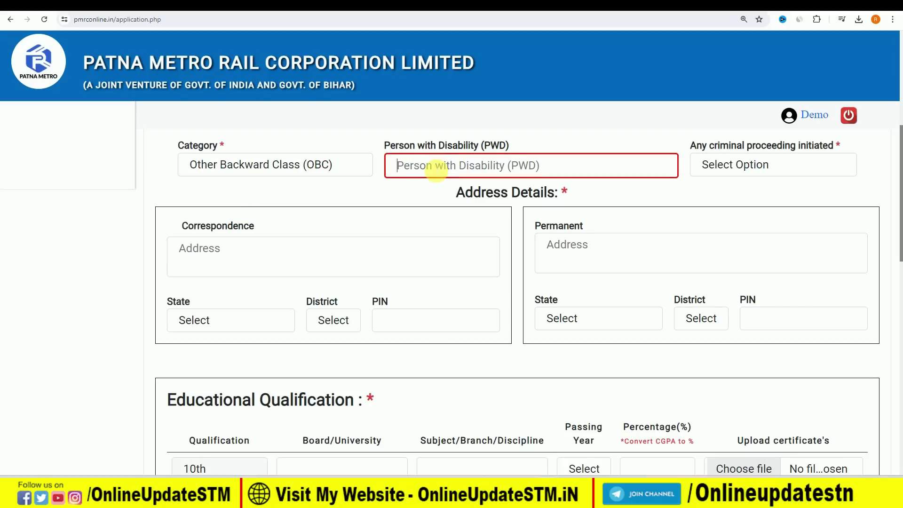
pyautogui.click(784, 171)
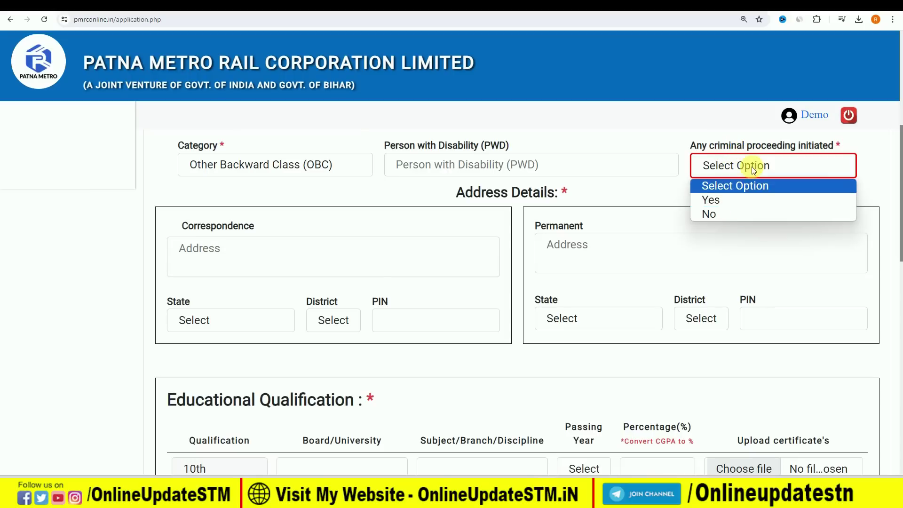
pyautogui.click(716, 215)
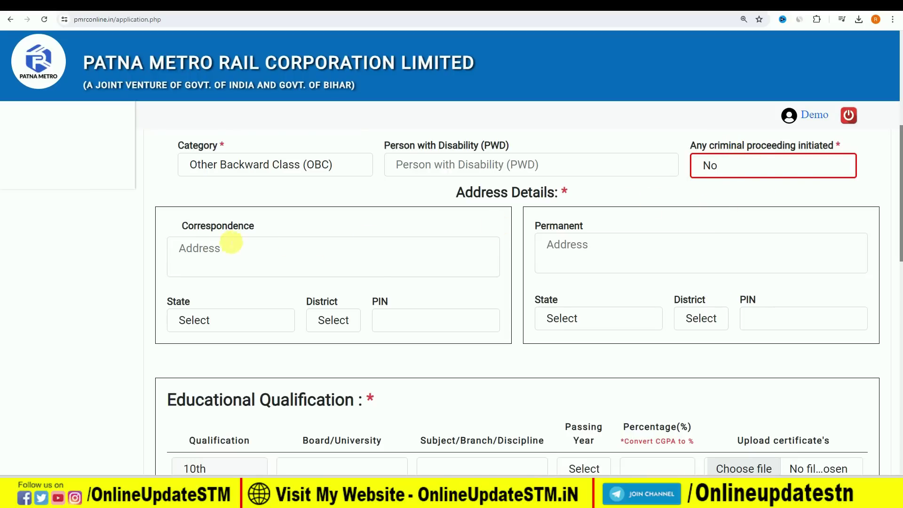
pyautogui.tripleClick(584, 192)
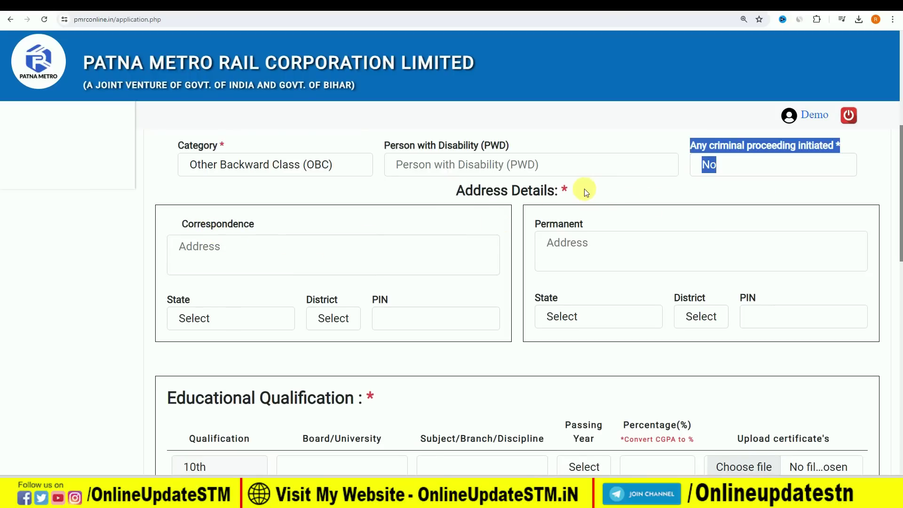
pyautogui.click(141, 219)
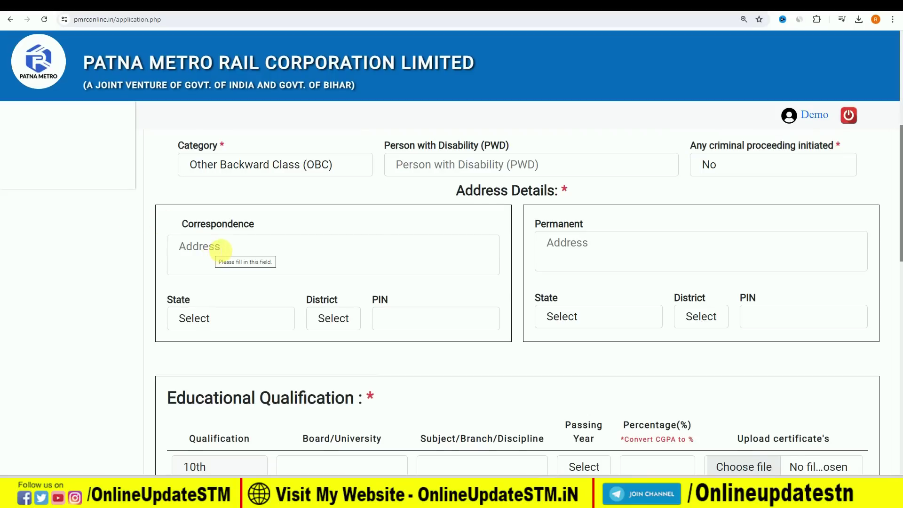
# Enter the address outline "VILL-,PO-,PS" as the permanent address under Address Details.
pyautogui.click(220, 248)
pyautogui.click(210, 320)
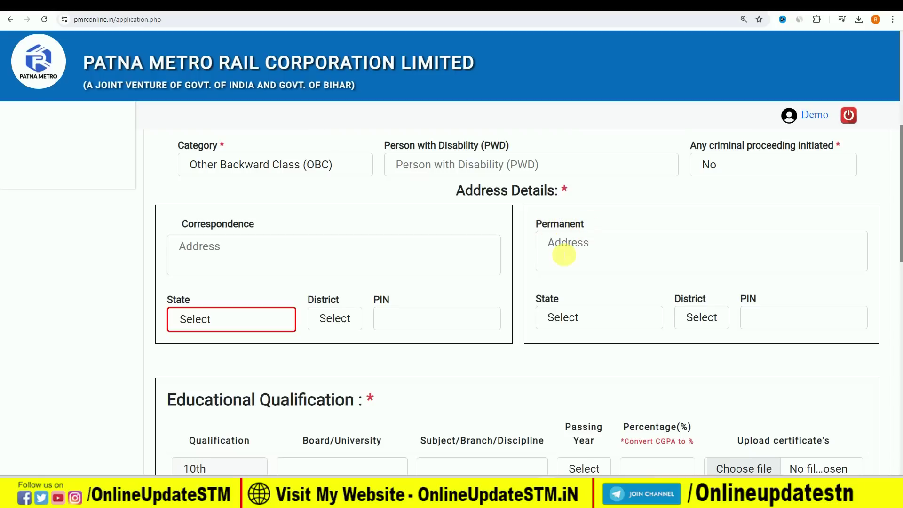
pyautogui.click(578, 254)
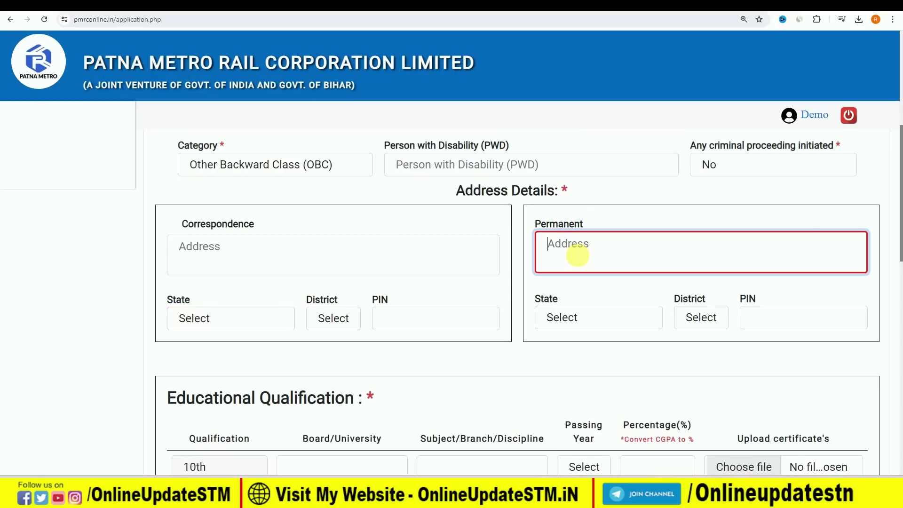
pyautogui.write('VILL-,PO-,PS')
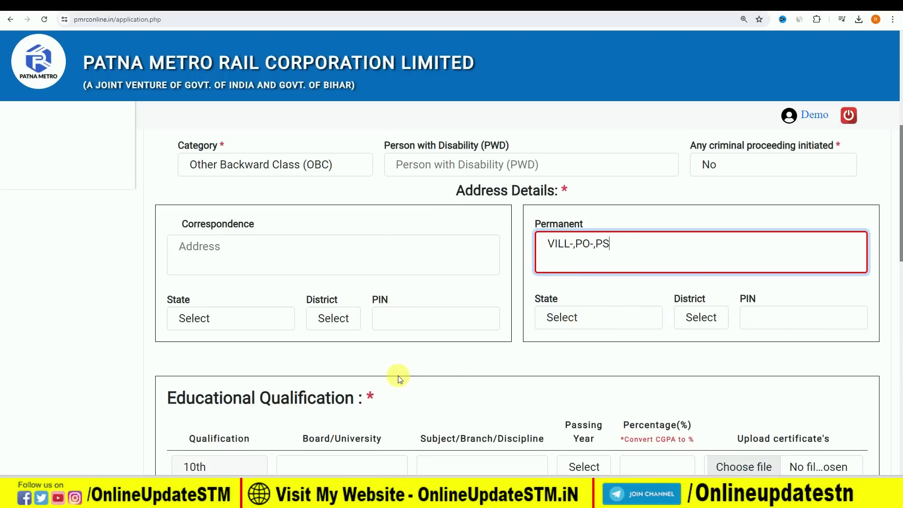
# Enter BSEB PATNA as the board for the 10th qualification under Educational Qualification.
pyautogui.scroll(-2, 398, 375)
pyautogui.scroll(-1, 398, 375)
pyautogui.scroll(-1, 401, 367)
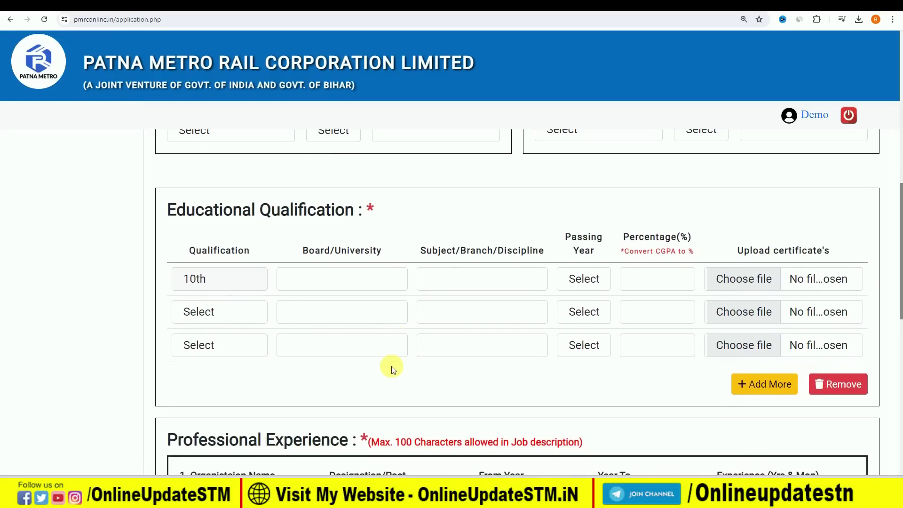
pyautogui.click(319, 280)
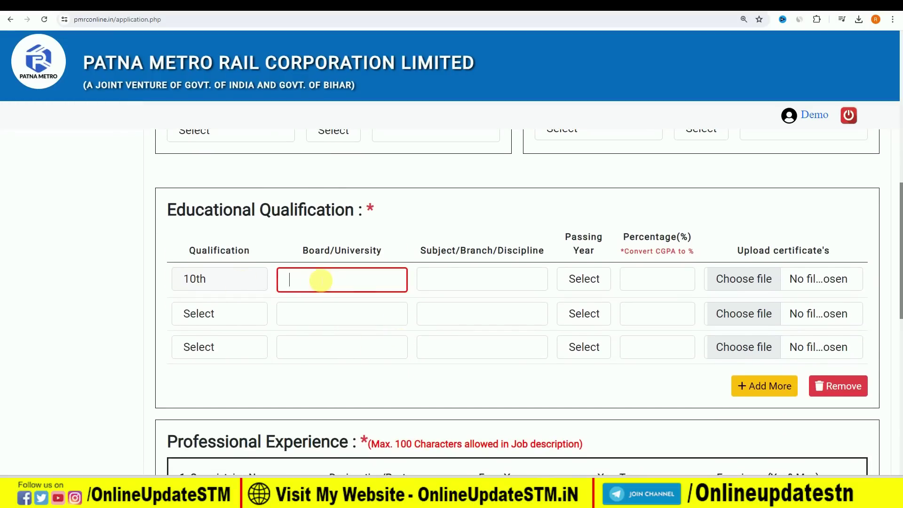
pyautogui.write('BSEB PATNA')
pyautogui.press('Tab')
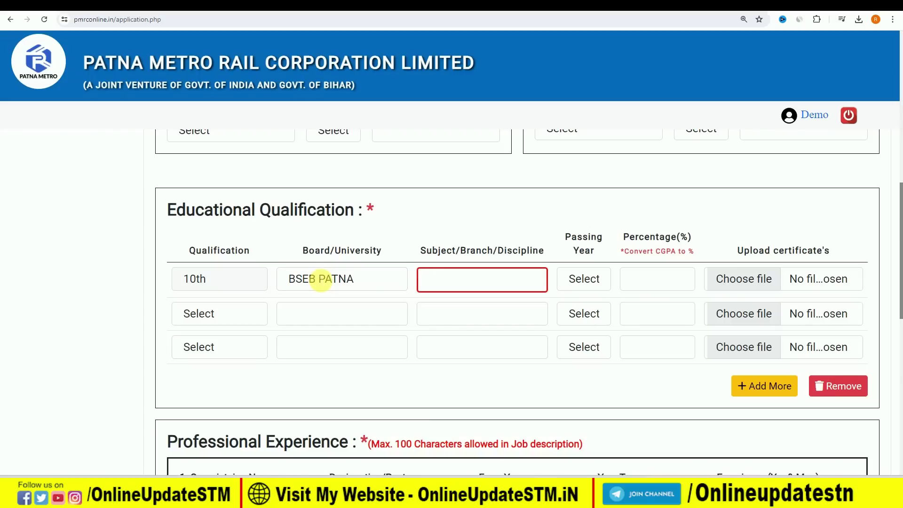